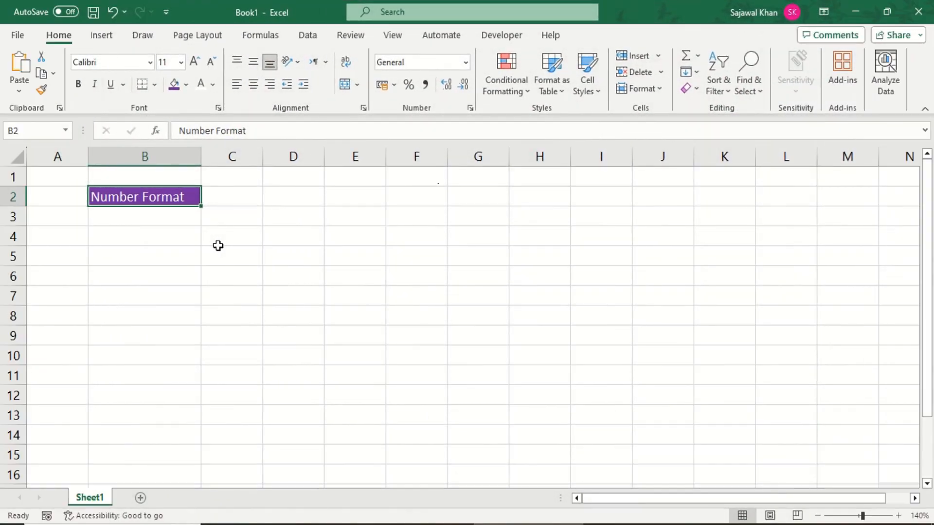
- Apply the Text number format to cells B3 to B10 under the Number Format heading
drag(170, 216, 164, 349)
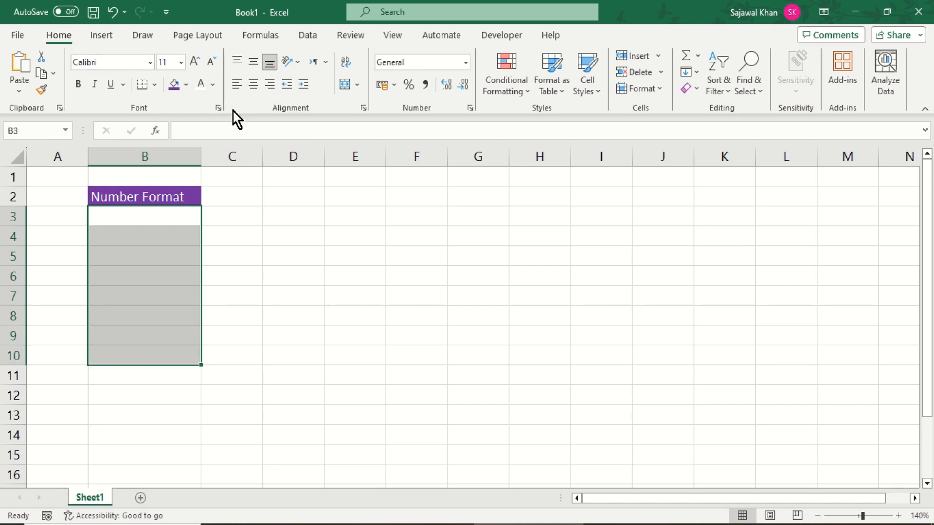
click(468, 63)
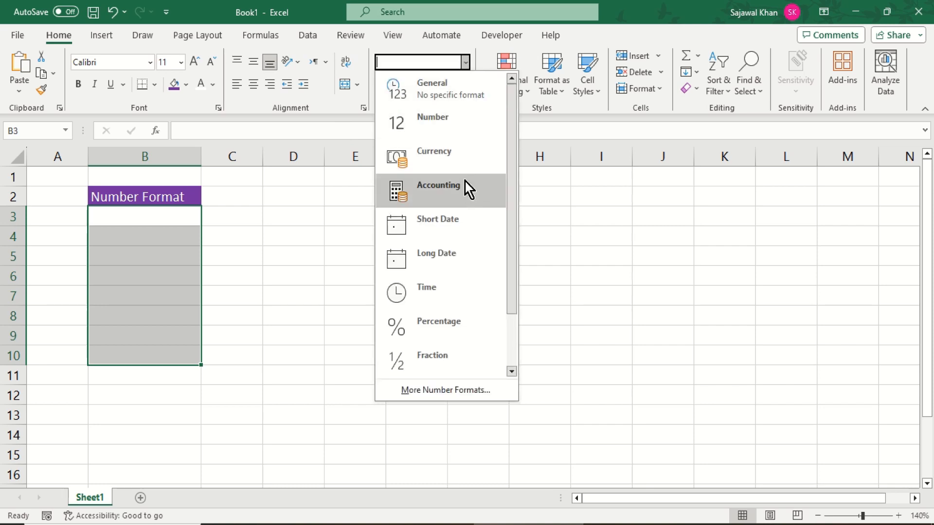
drag(512, 275, 513, 337)
click(452, 366)
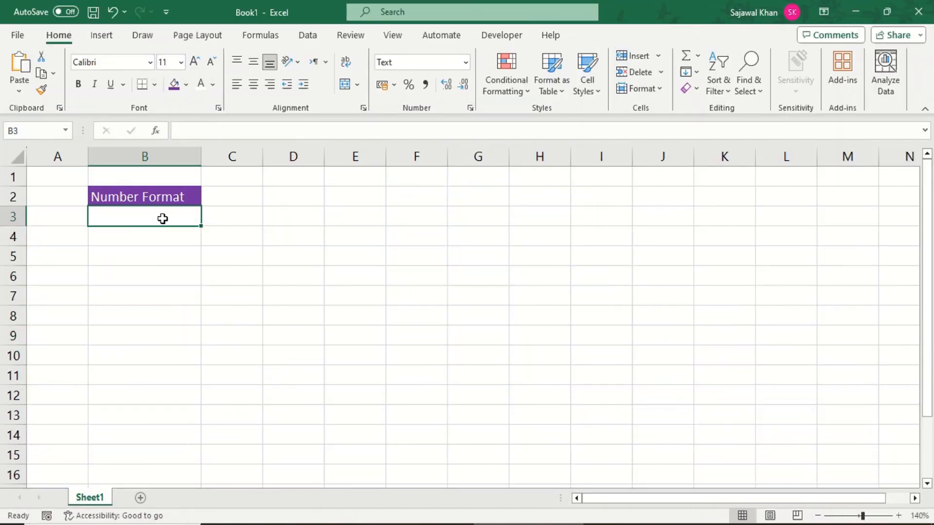
- Enter 012, 0023 and 0254 in cells B3 to B5 of the Number Format column
text(012)
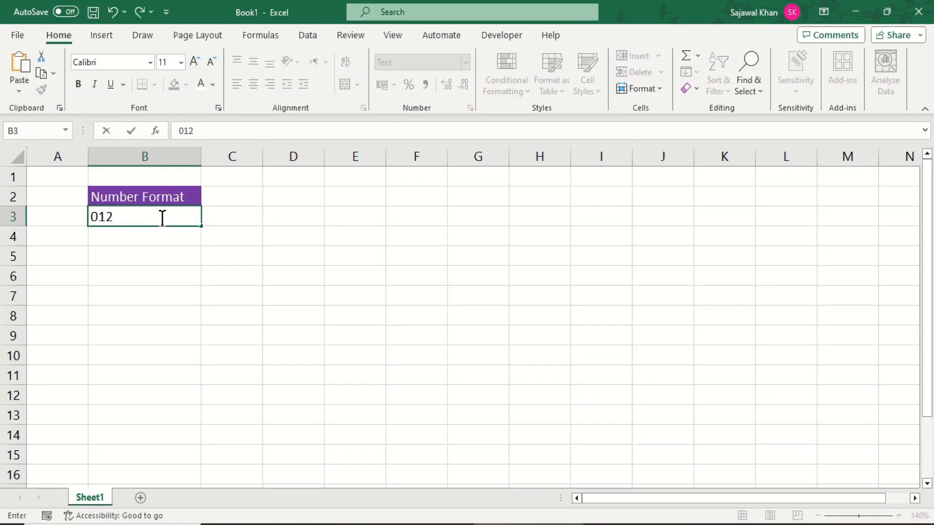
key(Return)
text(0023)
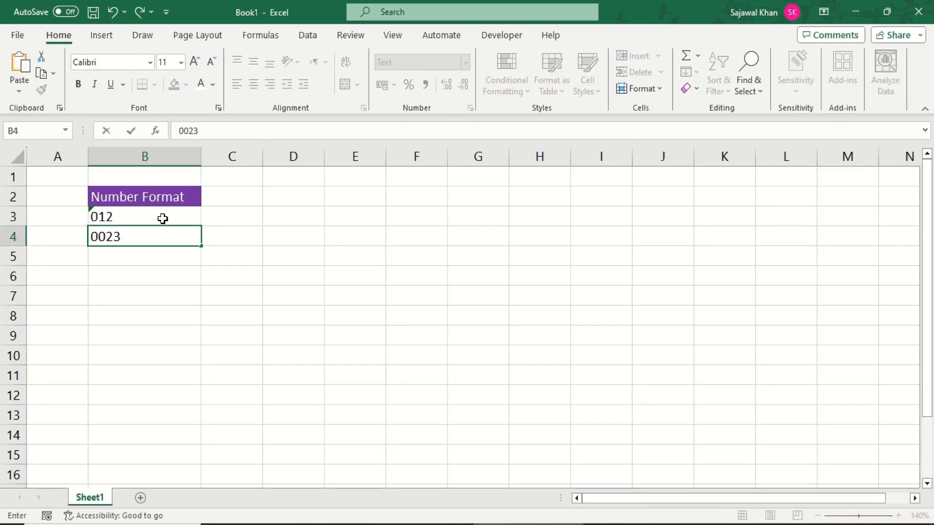
key(Return)
text(025)
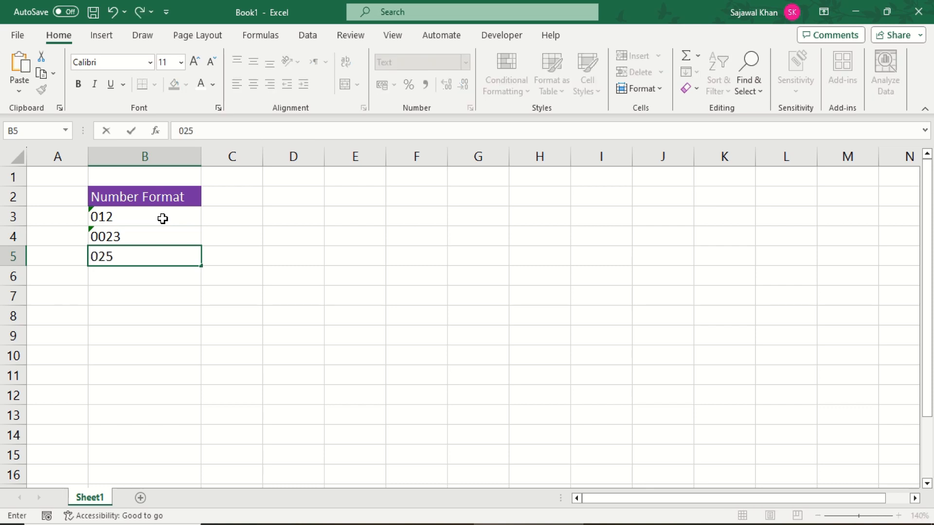
text(4)
key(Return)
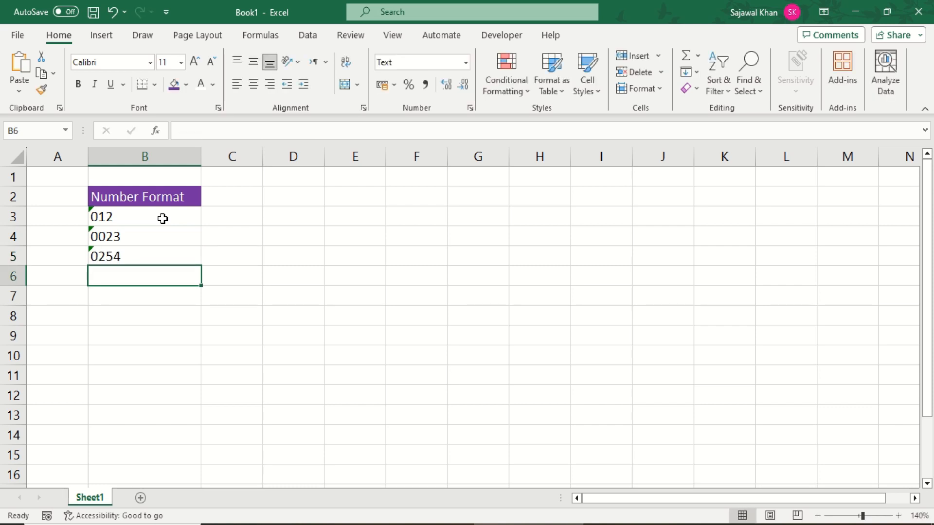
click(260, 250)
click(127, 218)
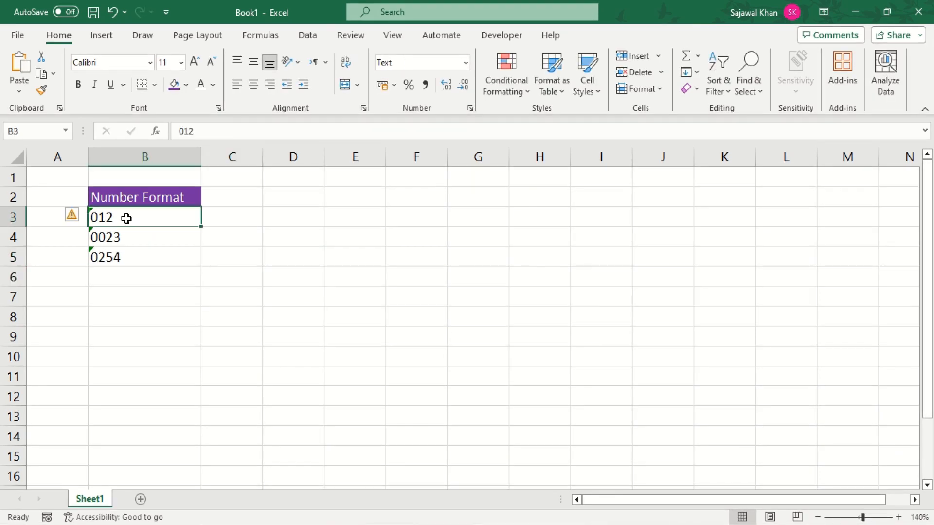
click(83, 217)
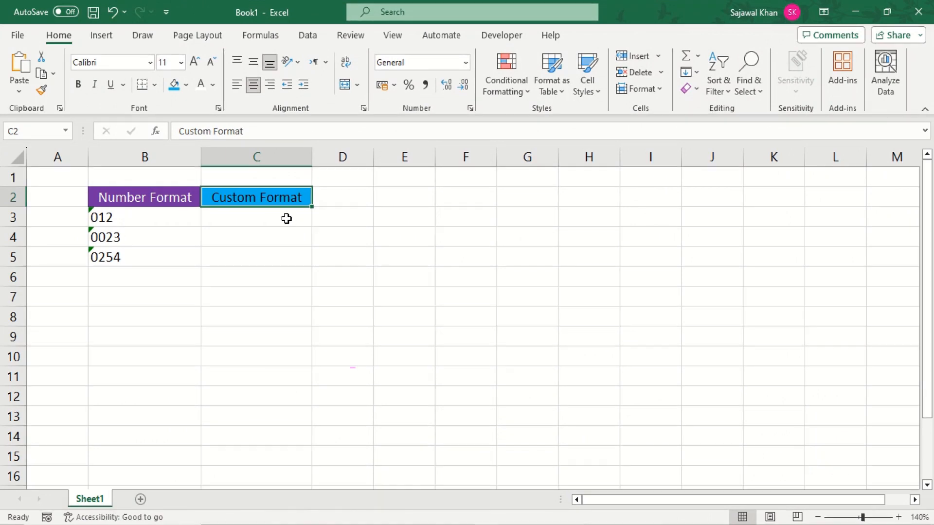
- Apply the custom number format code 00000 to cells C3 to C8 under the Custom Format heading
drag(286, 219, 279, 304)
right_click(280, 305)
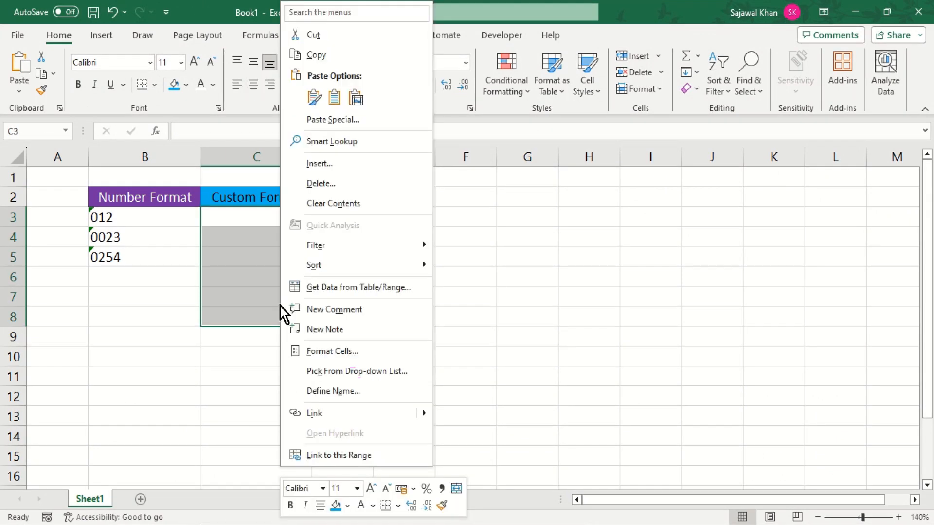
click(320, 353)
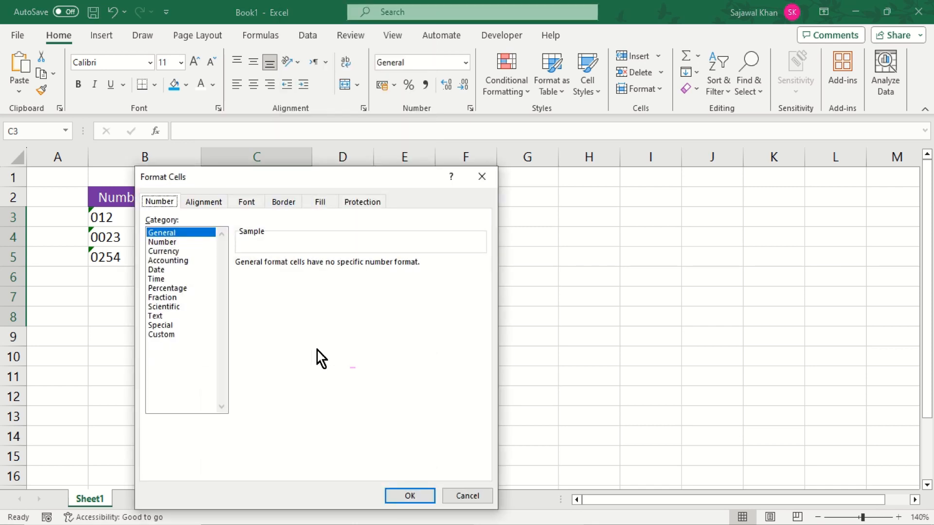
click(167, 337)
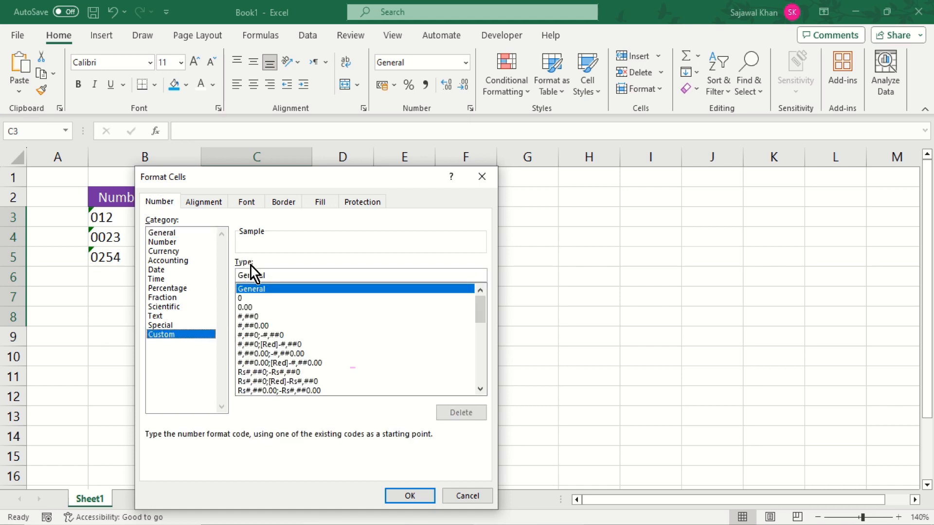
drag(266, 274, 231, 281)
text(00000)
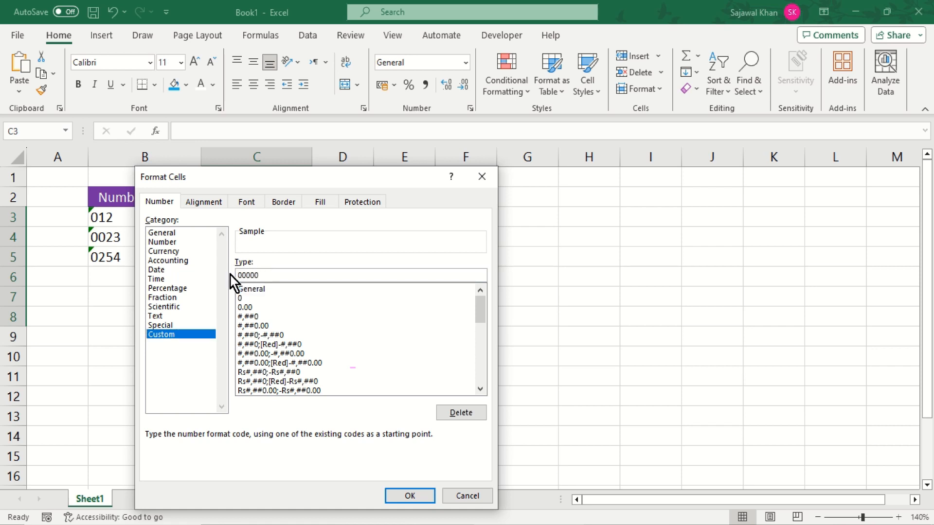
click(407, 494)
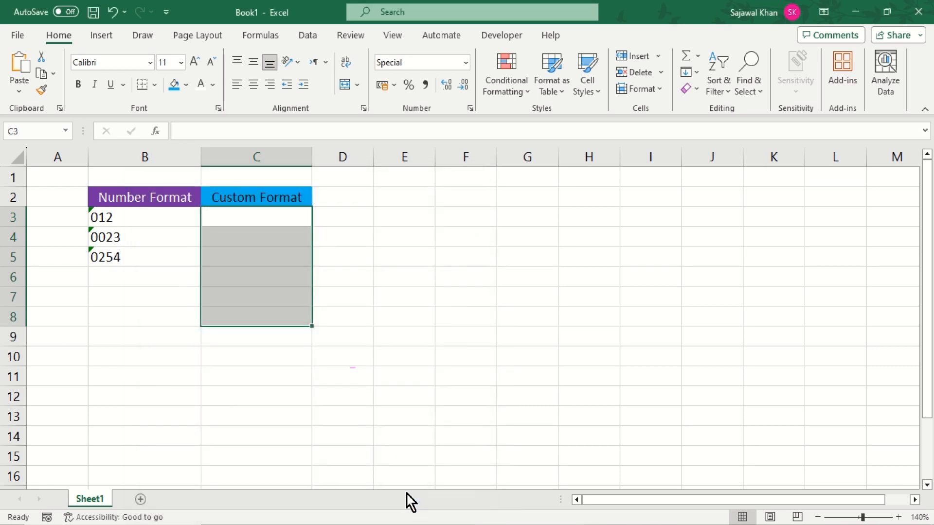
- Enter 1, 123, 12345 and 1244 in cells C3 to C6 and inspect the stored values of C3 and C4
click(279, 221)
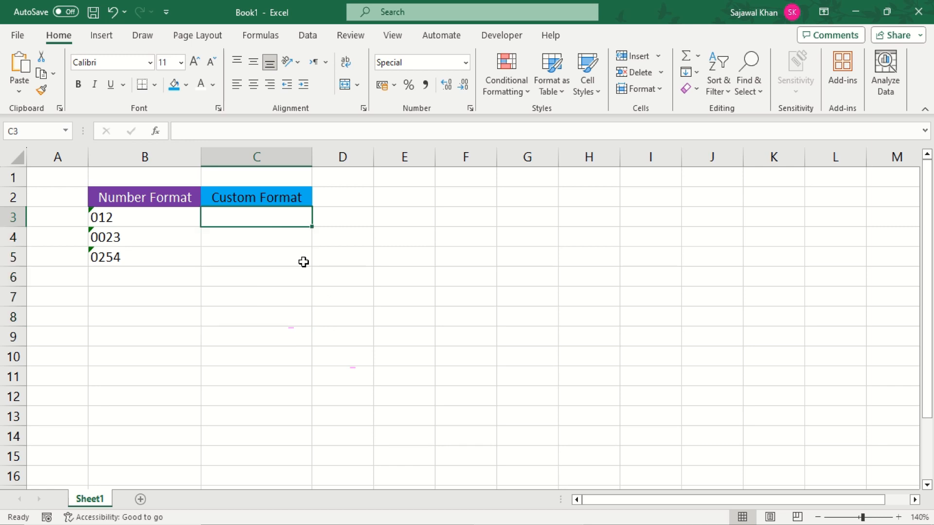
text(1)
key(Return)
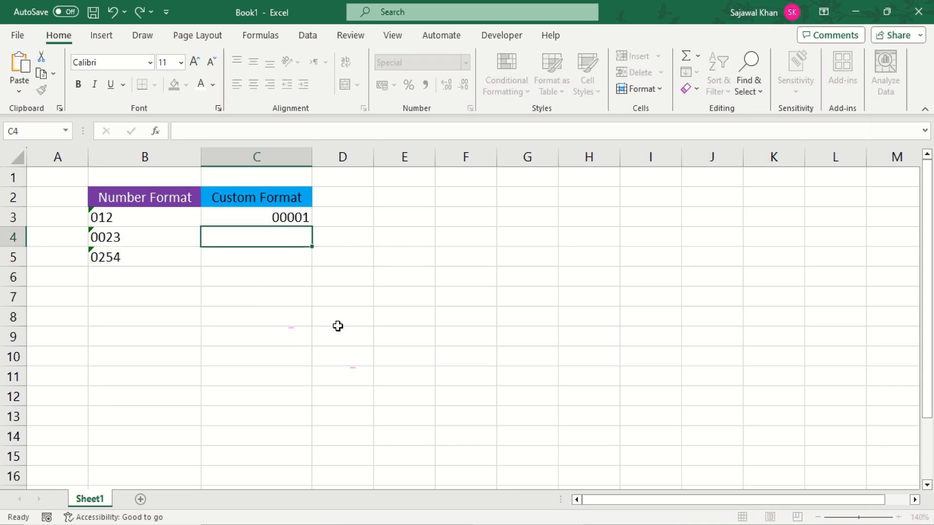
text(123)
key(Return)
text(12345)
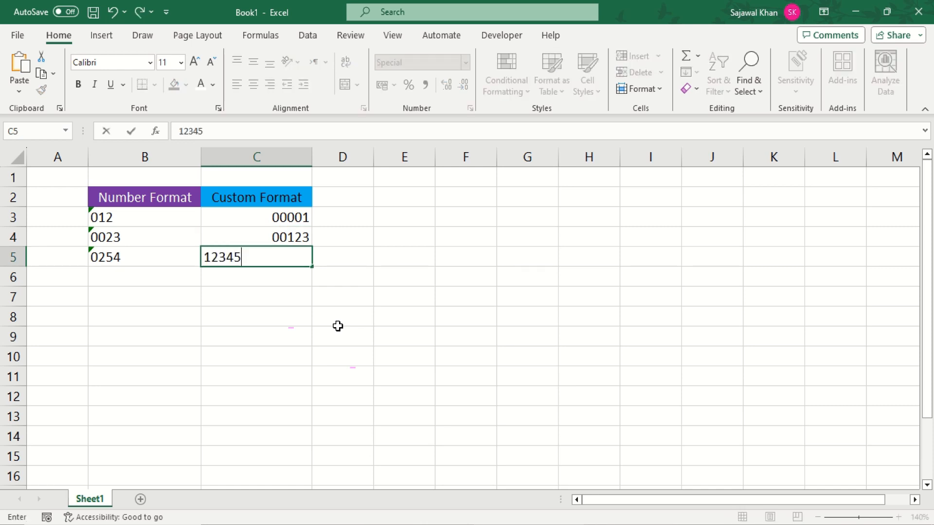
key(Return)
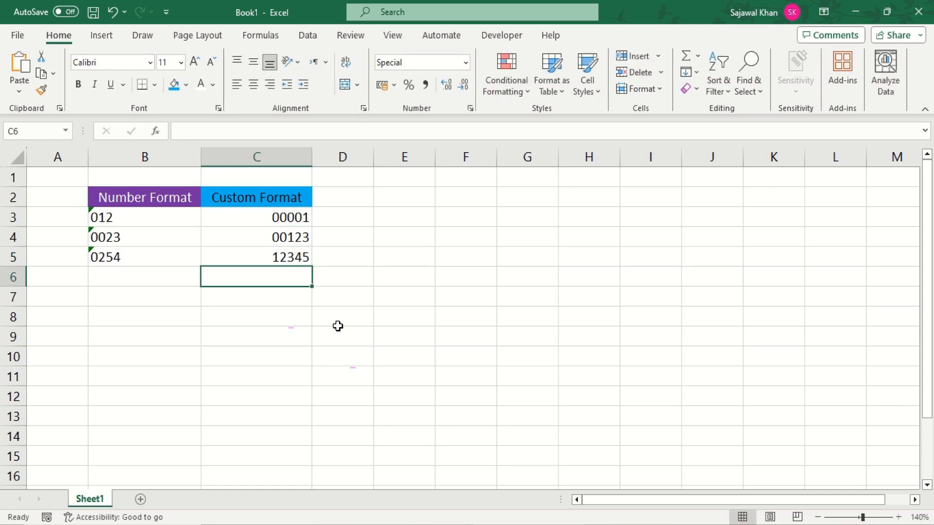
text(1244)
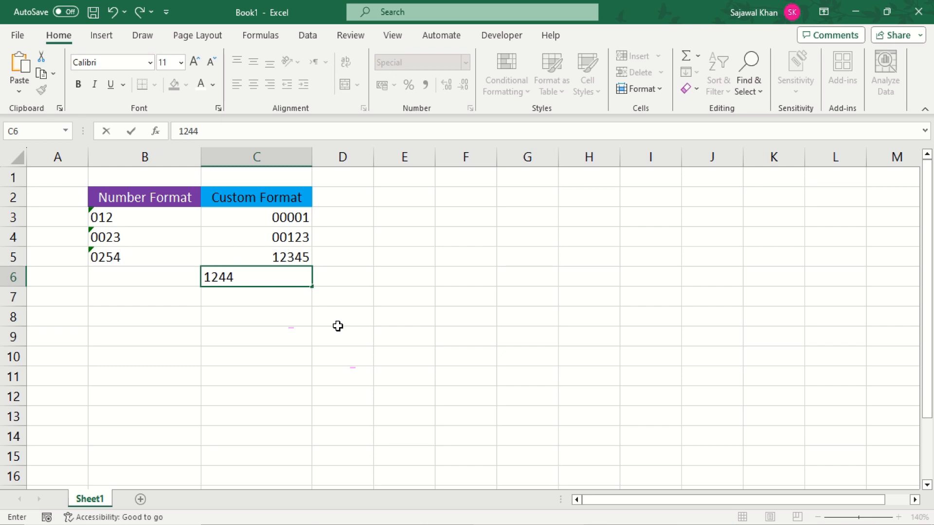
key(Return)
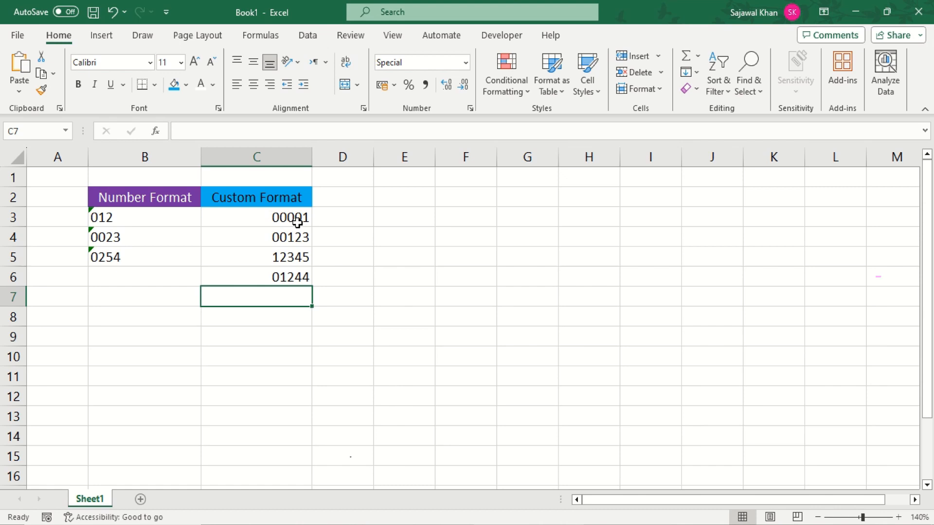
click(297, 223)
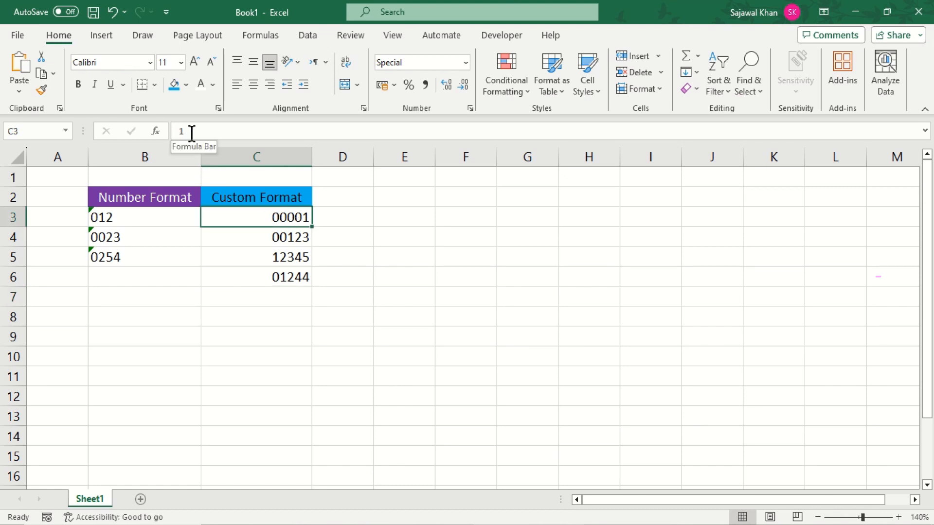
click(284, 239)
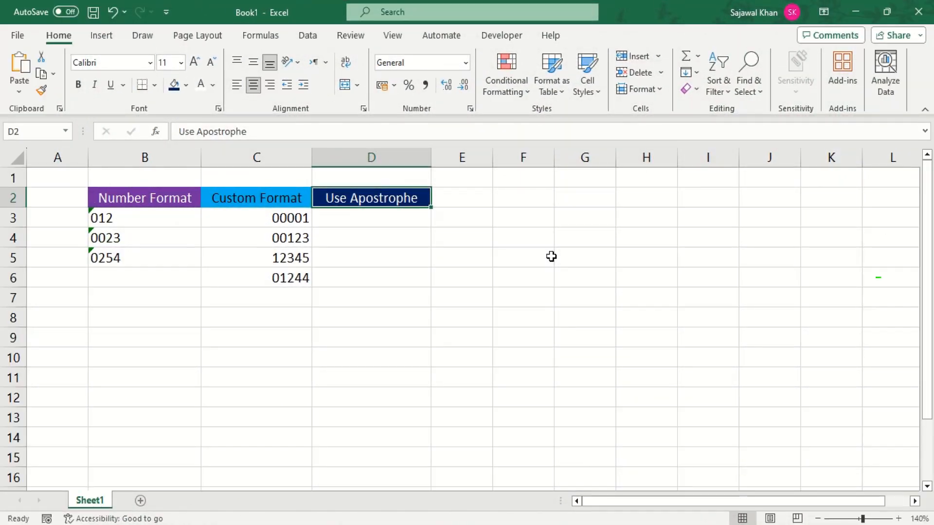
- Enter 012, 00012 and 00000253, each preceded by an apostrophe, in cells D3 to D5 of the Use Apostrophe column
key(Down)
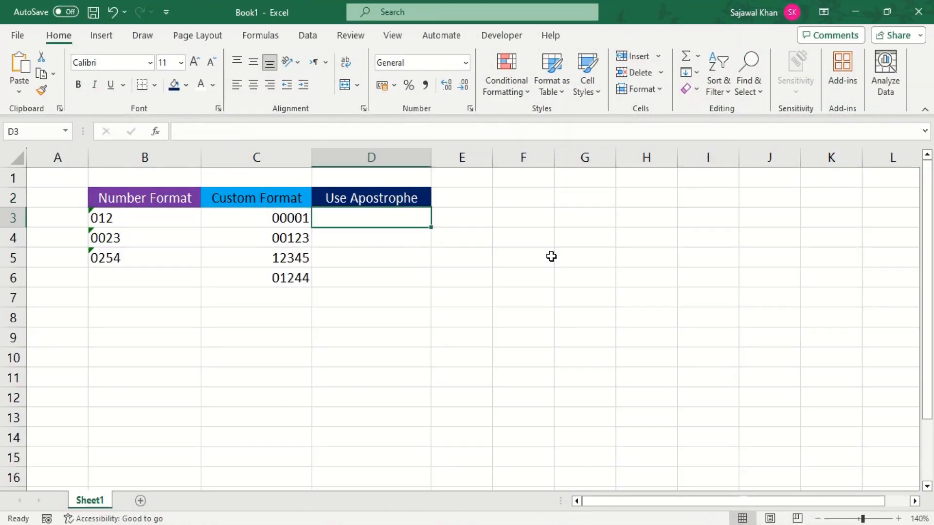
text(')
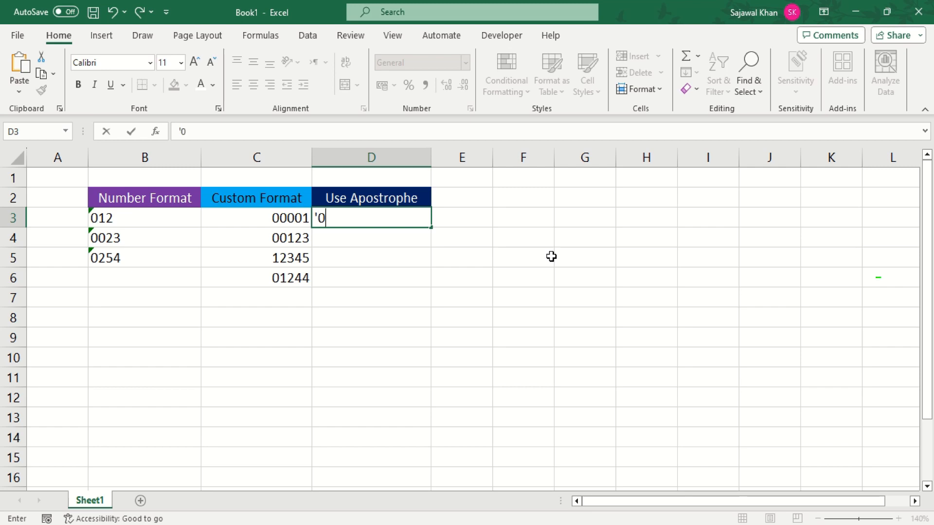
text(012)
key(Return)
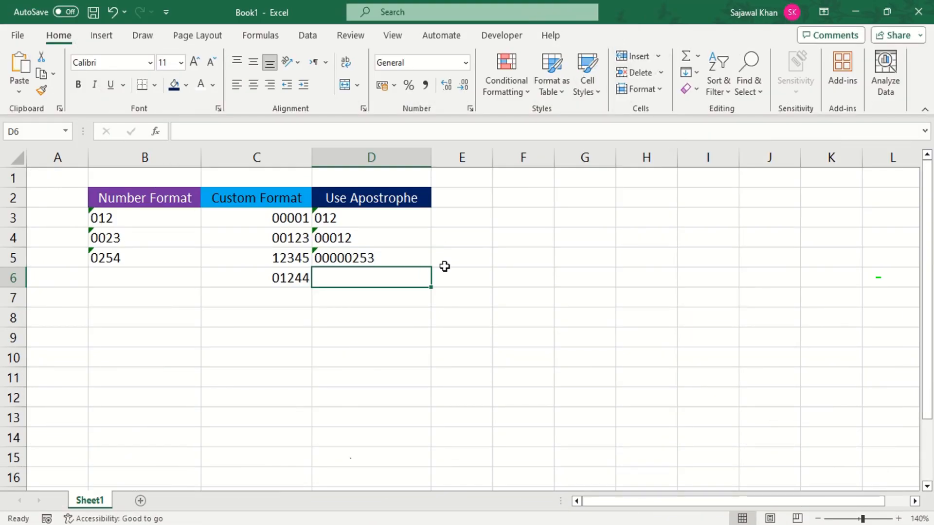
- Examine the stored content of cells D5 and D4 for the leading apostrophe
click(375, 258)
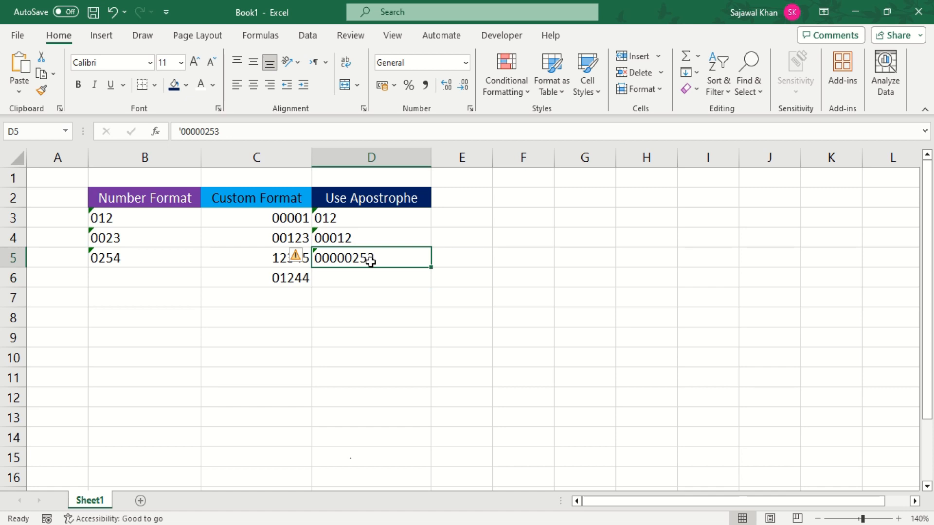
click(182, 131)
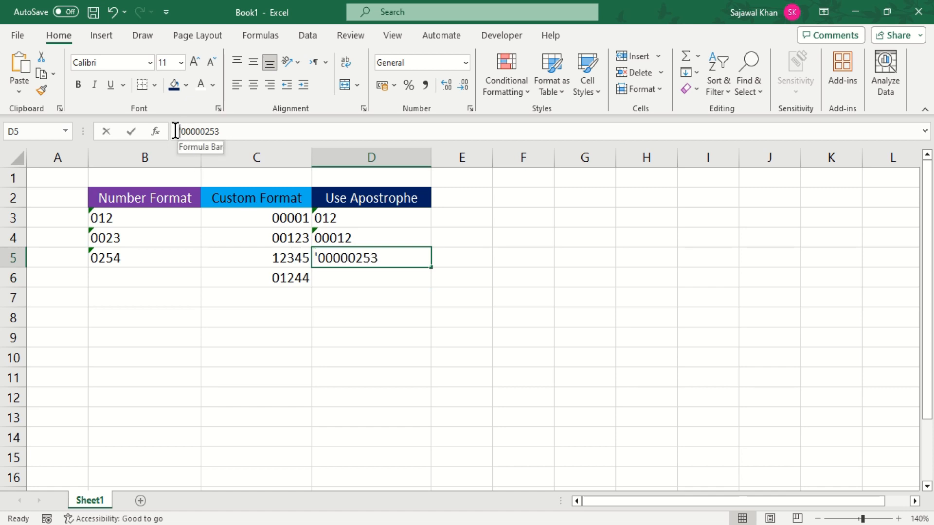
click(176, 131)
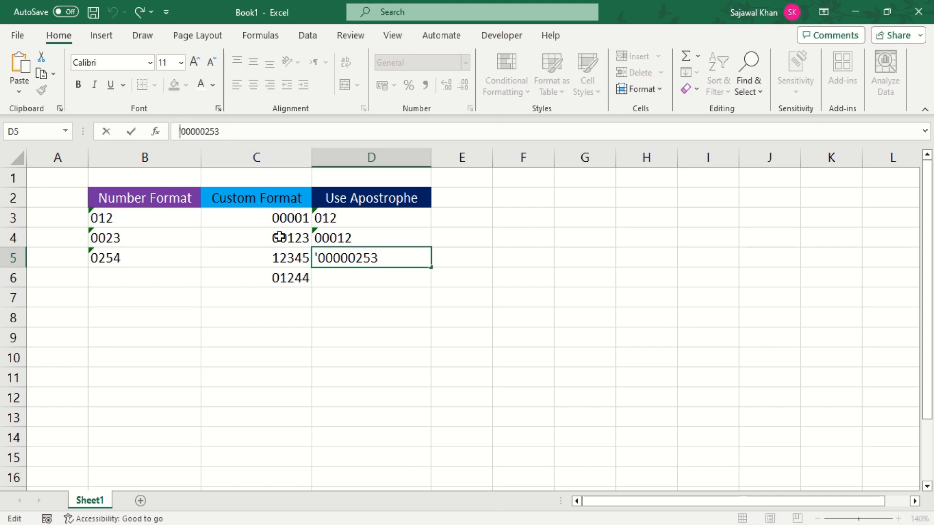
click(357, 240)
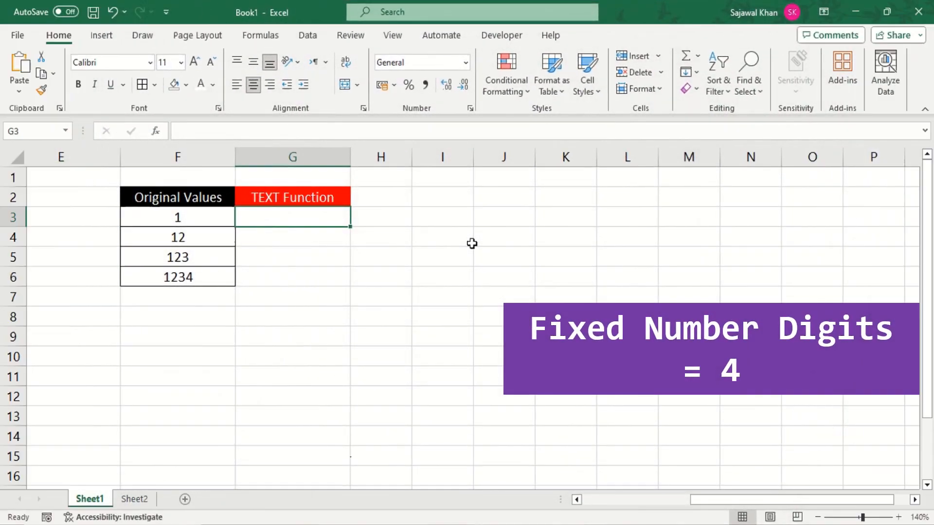
- Enter the formula =TEXT(F3,"0000") in cell G3 under the TEXT Function heading
click(197, 194)
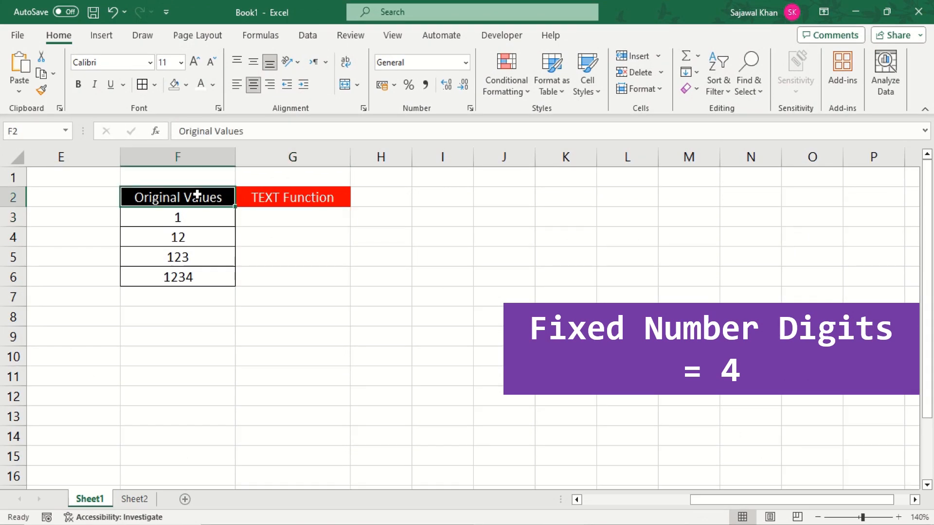
drag(196, 214, 206, 275)
click(272, 218)
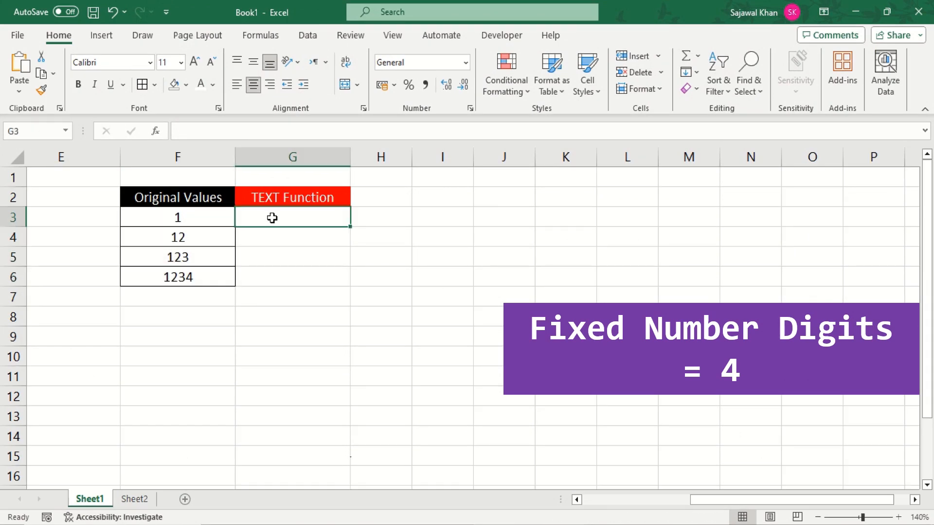
text(=)
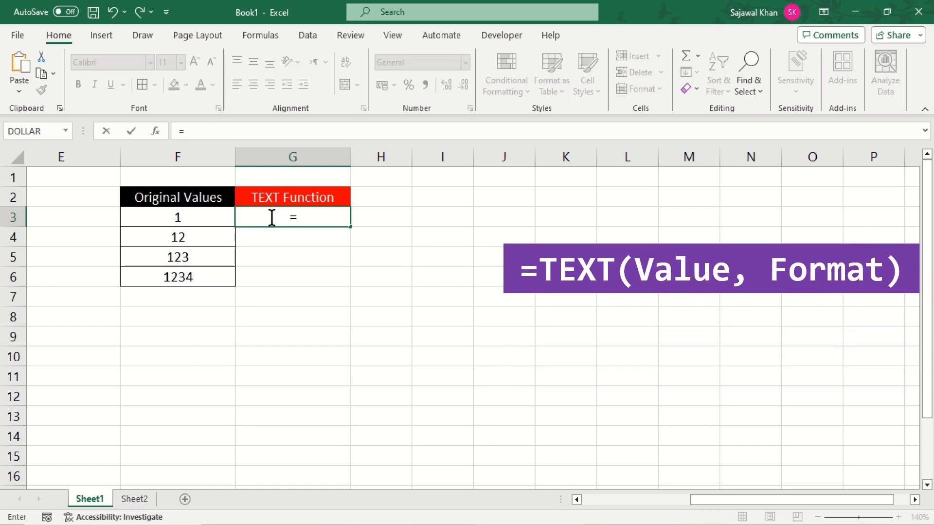
text(tex)
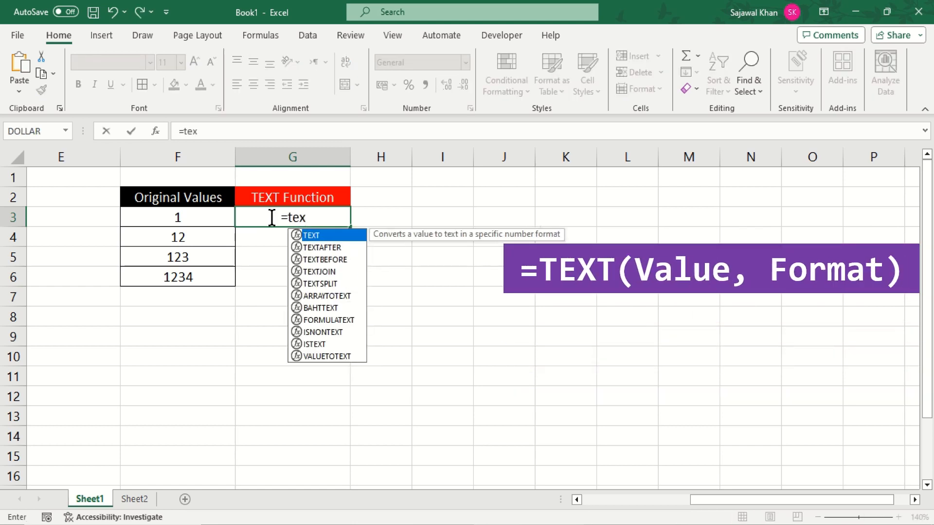
key(Tab)
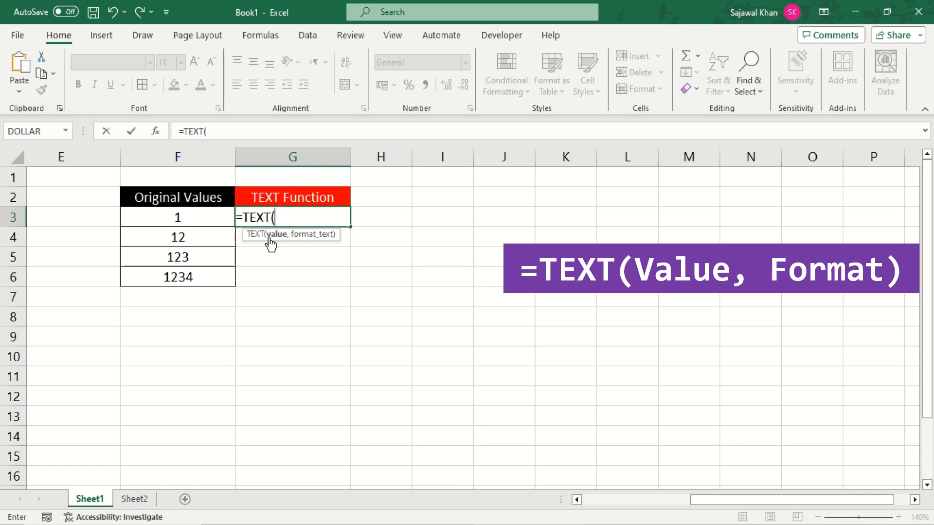
click(204, 217)
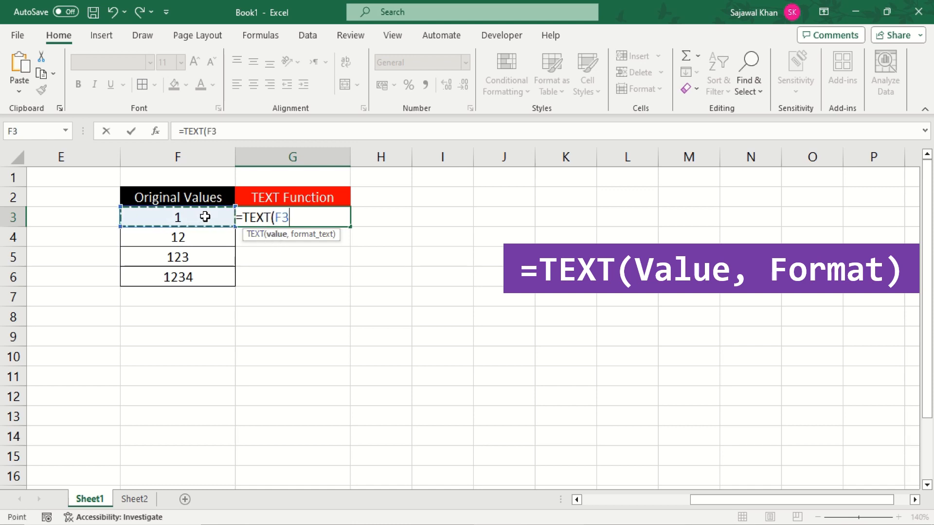
text(,)
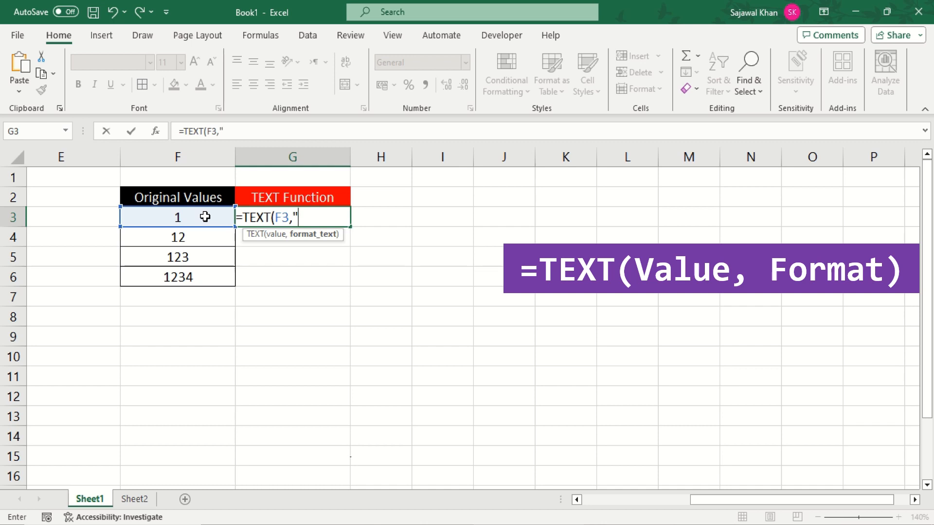
text("0000"))
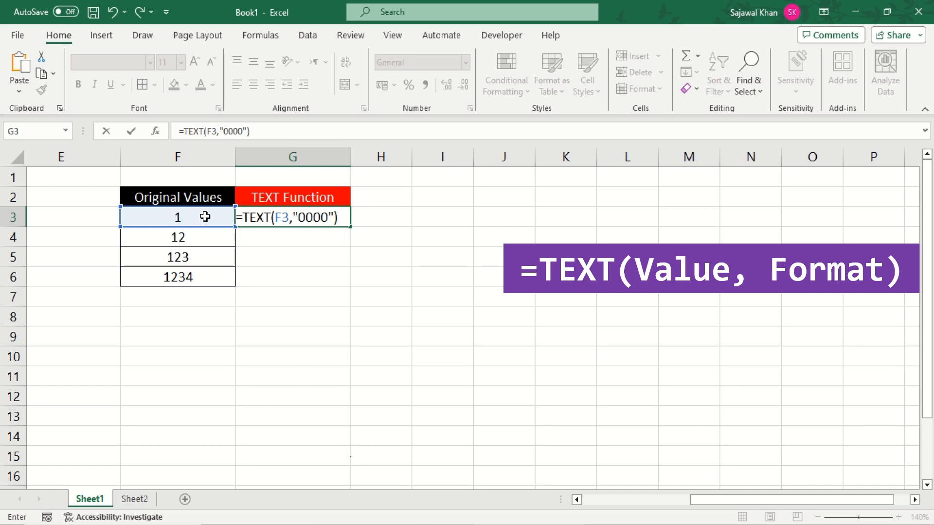
key(Return)
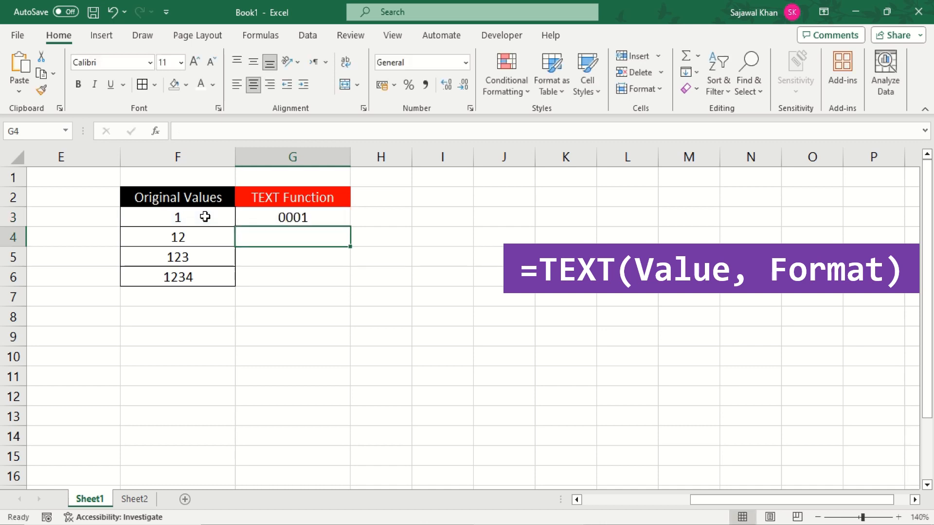
- Fill the TEXT formula from G3 down to G6 and inspect the copied formulas in G6, G5 and G4
click(337, 219)
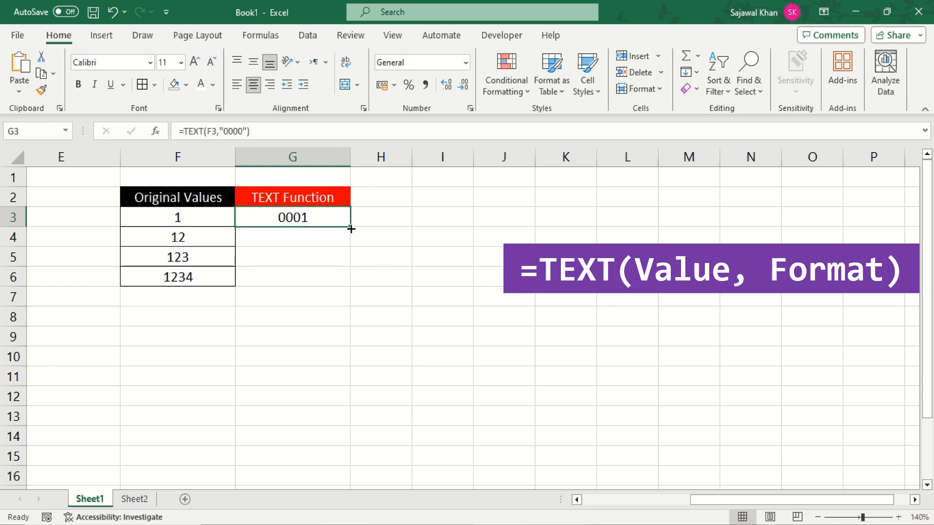
drag(350, 229, 345, 286)
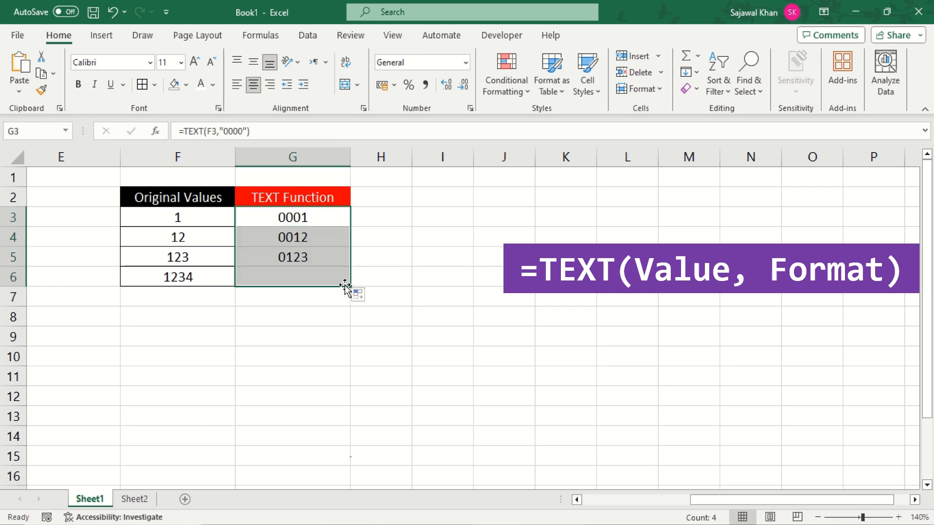
click(316, 279)
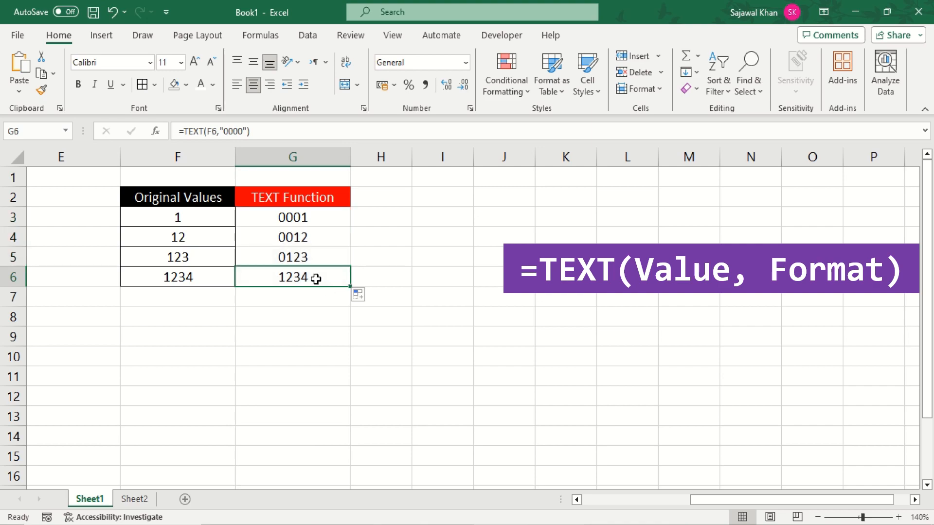
click(314, 260)
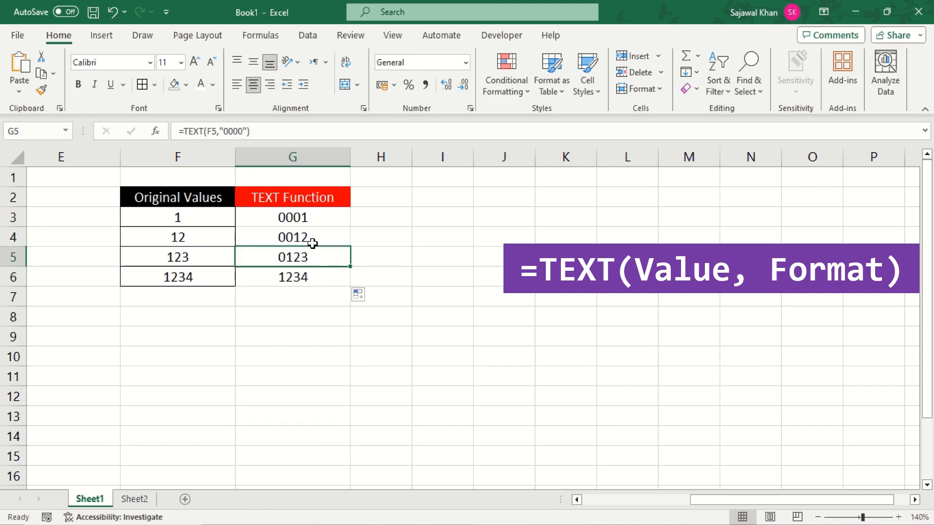
click(311, 239)
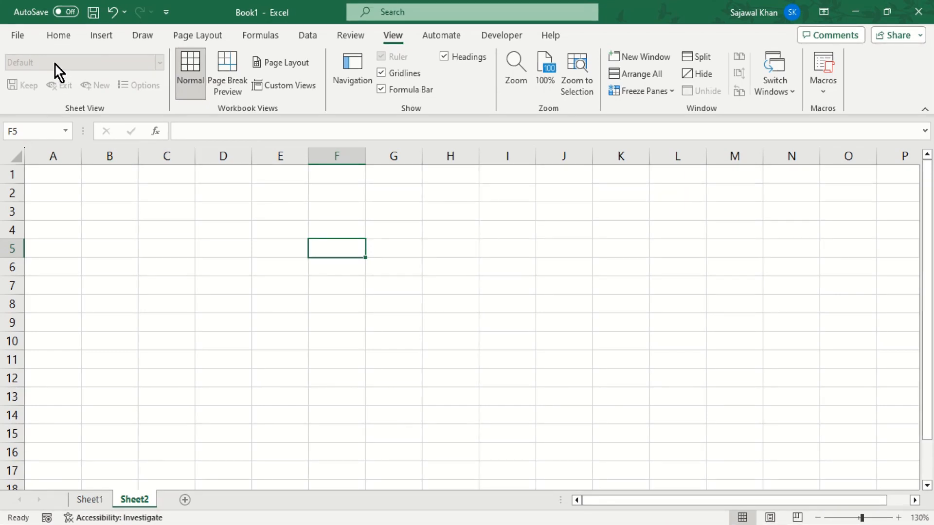
- Turn off the automatic data conversion option "Remove leading zeros and convert to a number" in the Excel data options
click(18, 36)
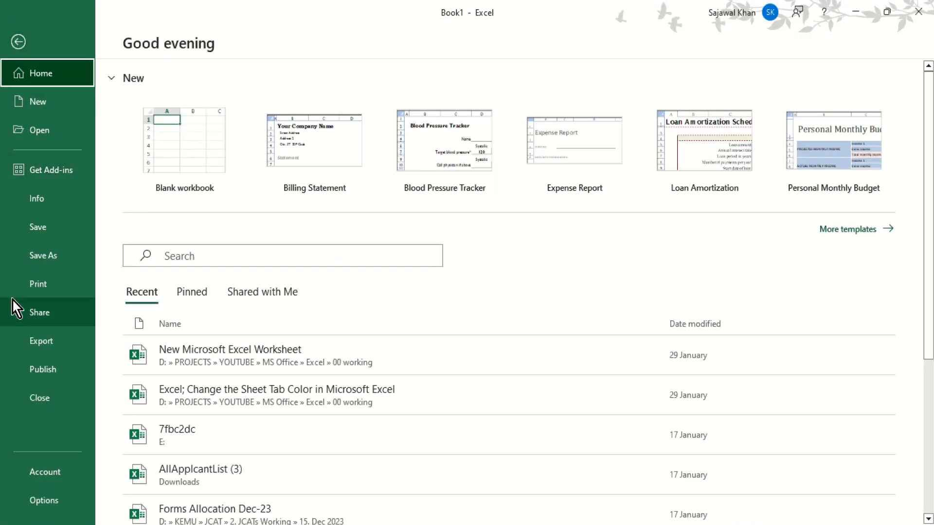
click(44, 499)
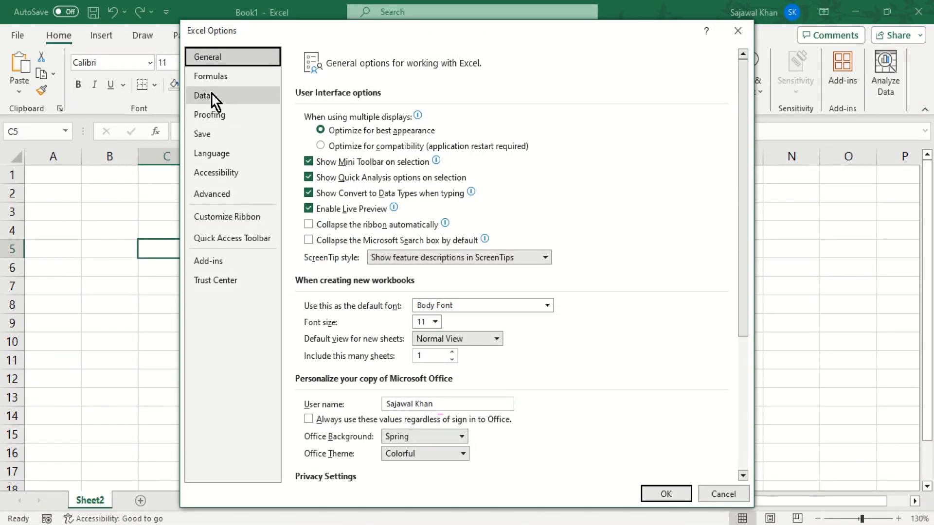
click(213, 98)
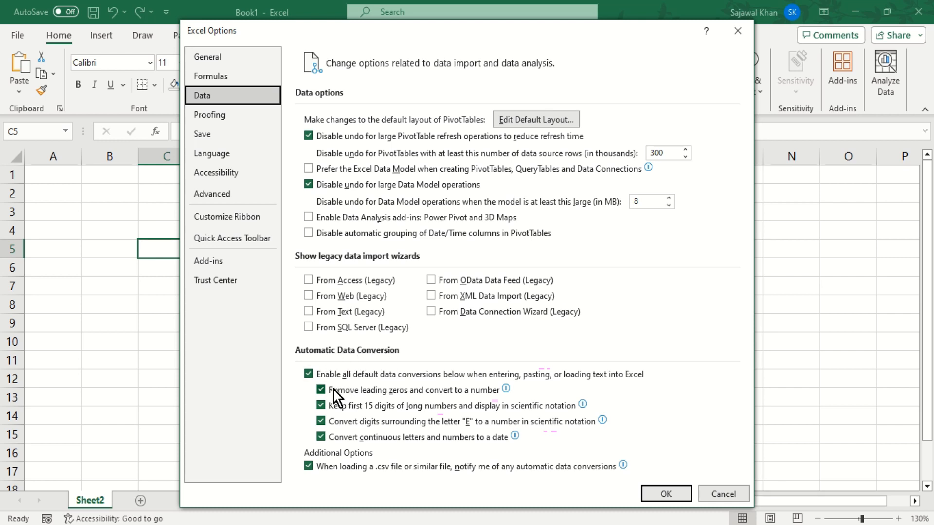
mouse_move(327, 391)
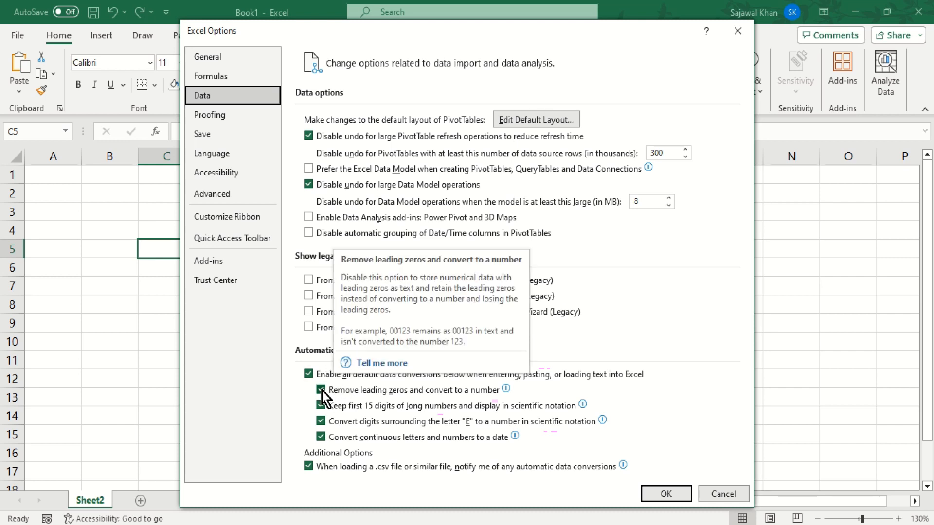
click(321, 390)
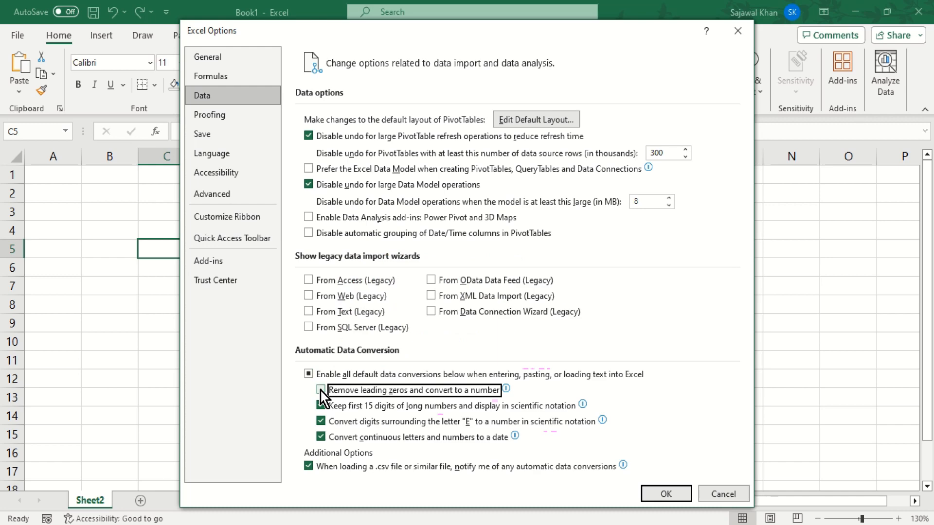
click(662, 492)
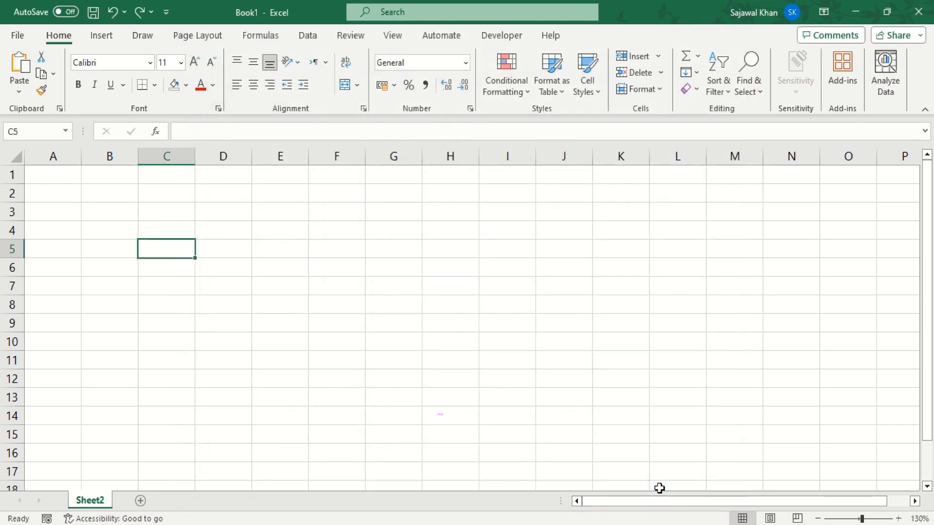
- Enter 12, 012 and 00021 in cells C5 to C7 of Sheet2
text(12)
key(Return)
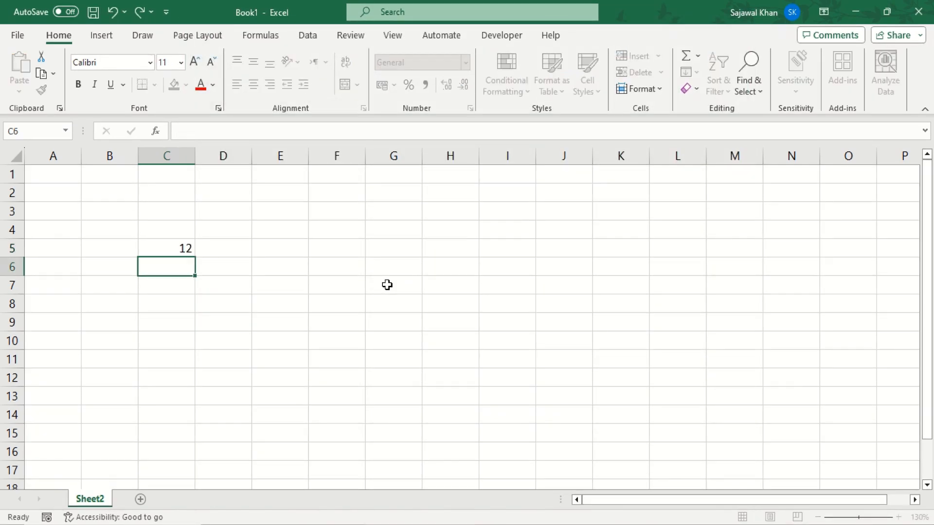
text(012)
key(Return)
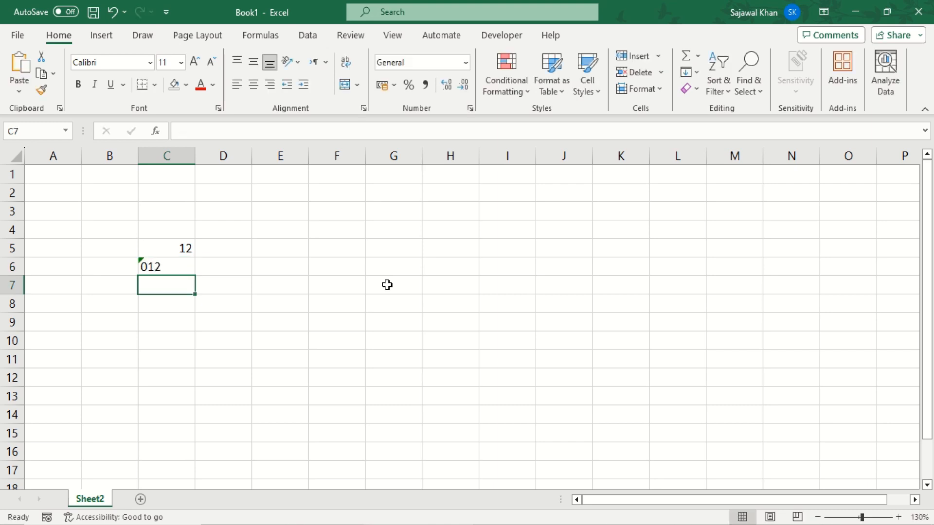
text(00021)
key(Return)
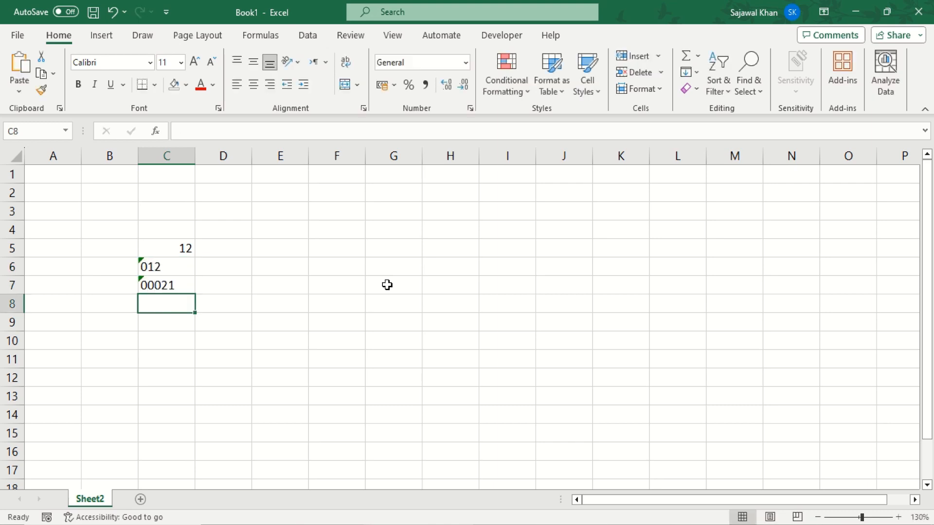